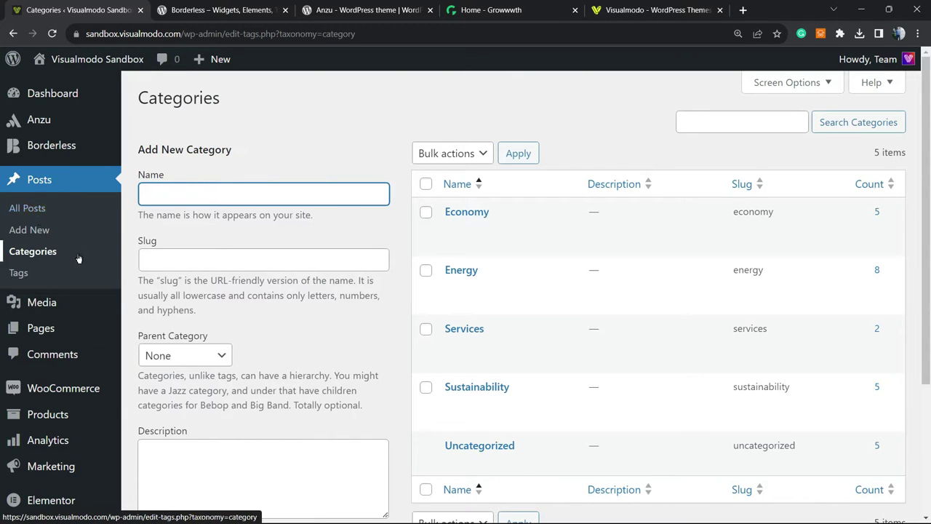
- Inspect the Economy category's name and description fields, then return to the Dashboard
scroll(58, 305, down, 3)
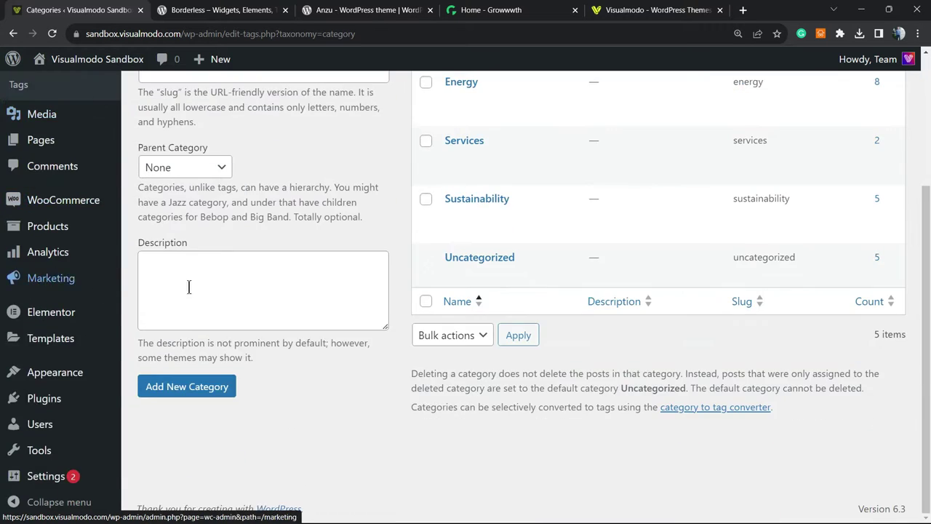
scroll(59, 306, up, 3)
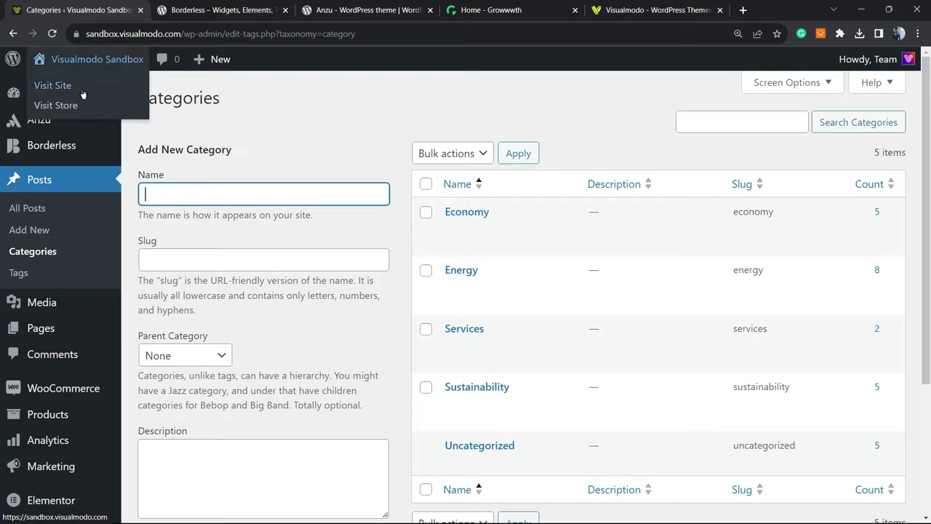
mouse_move(500, 213)
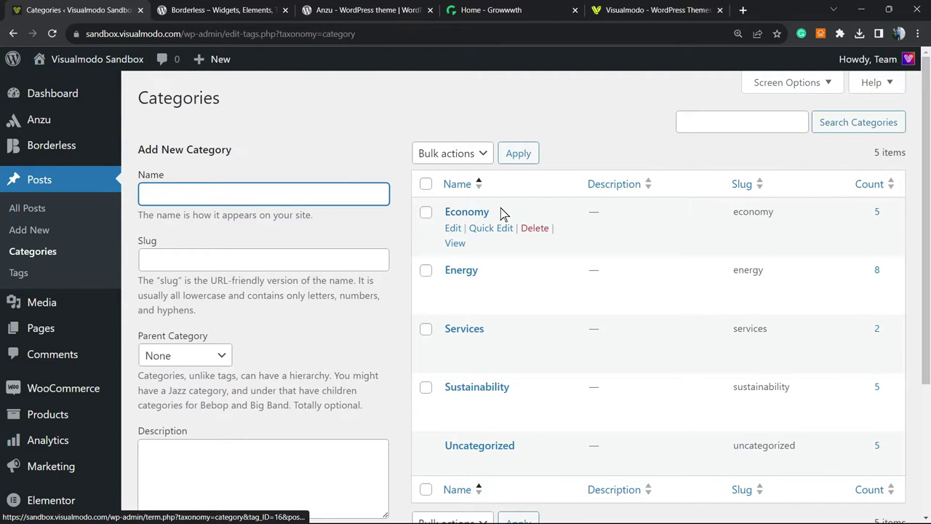
click(486, 213)
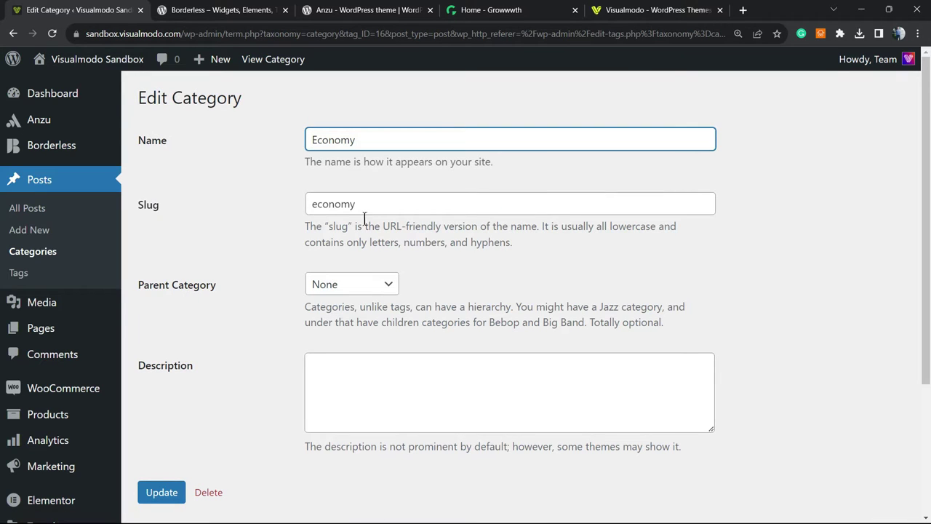
click(371, 401)
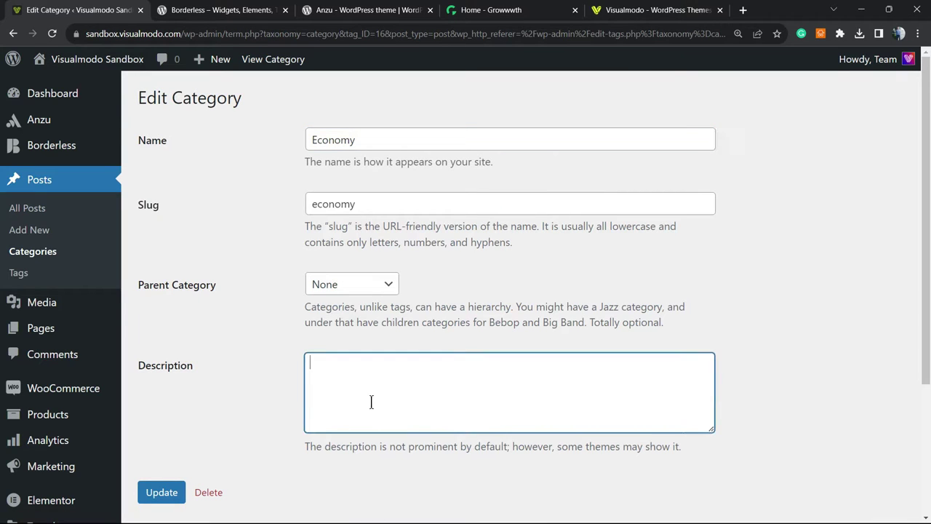
double_click(386, 144)
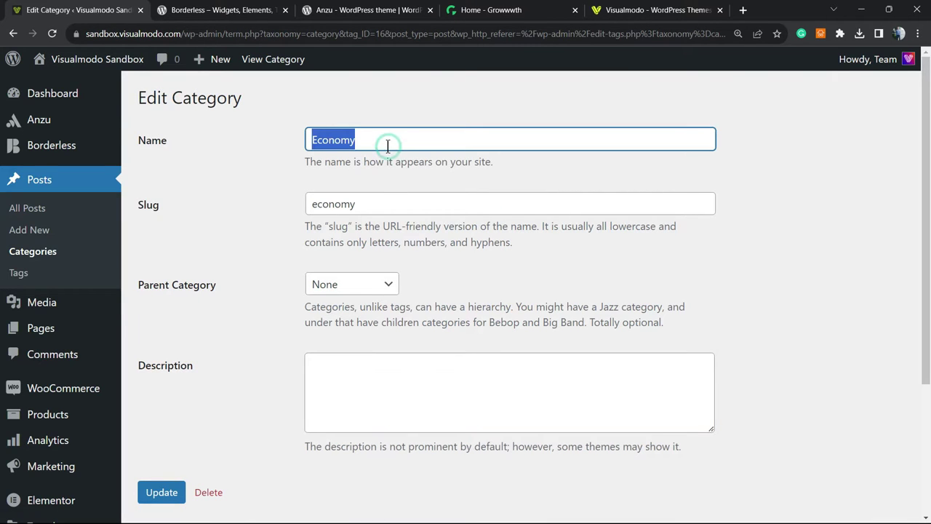
scroll(285, 271, down, 3)
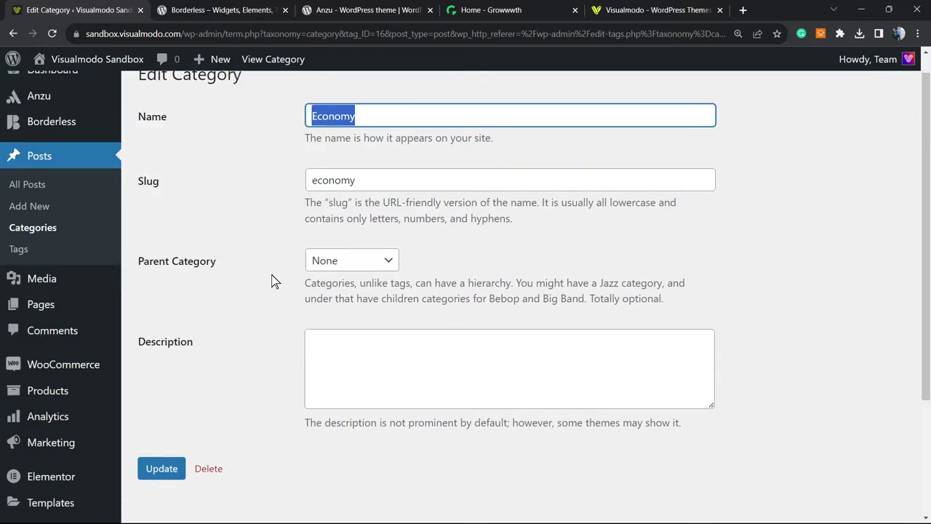
scroll(274, 278, up, 3)
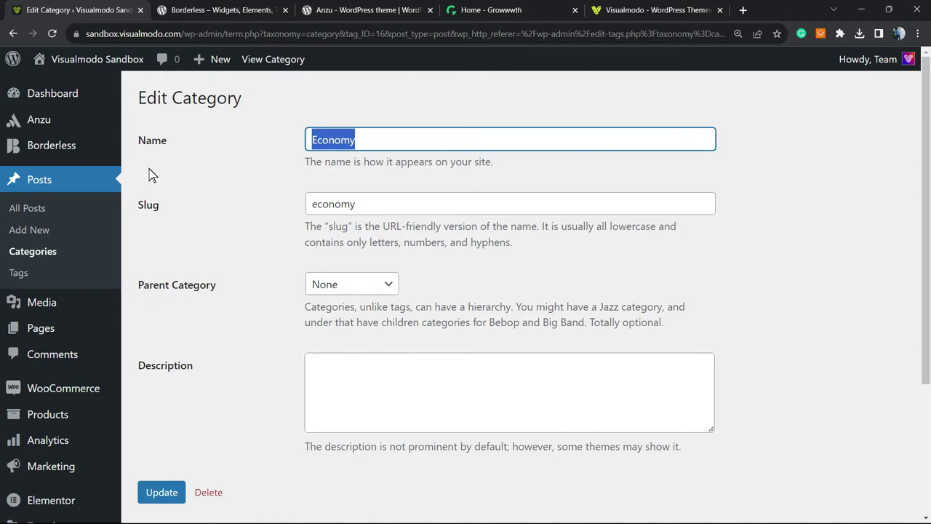
click(66, 93)
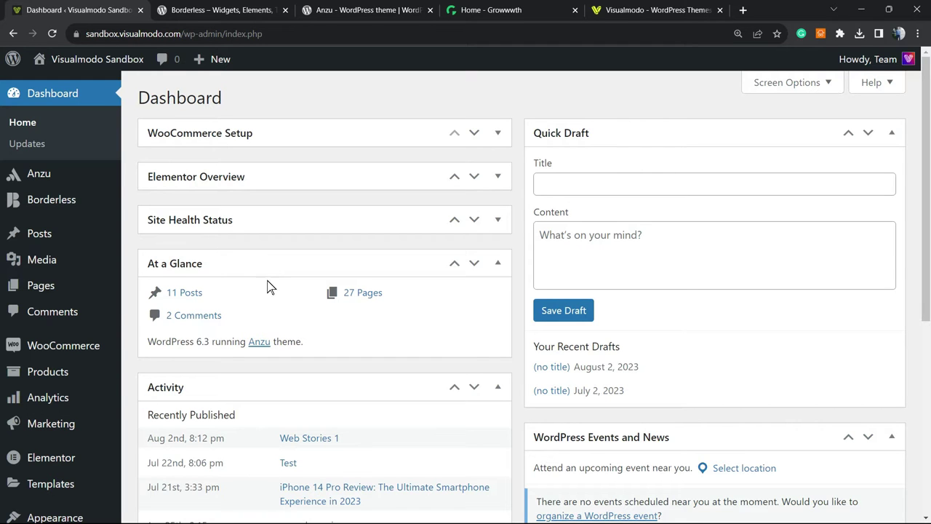
- Go to the Plugins Add New page from the admin sidebar
scroll(92, 218, down, 1)
scroll(91, 218, down, 2)
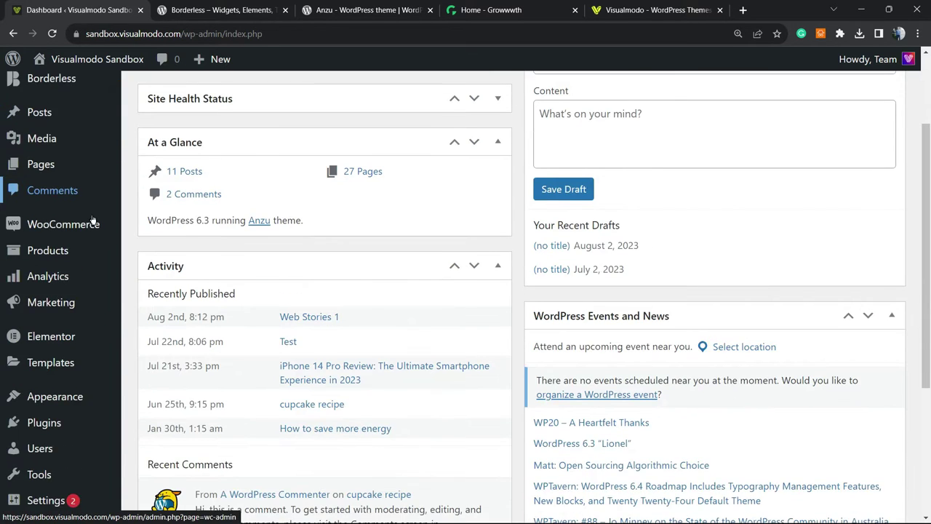
scroll(91, 219, up, 2)
scroll(63, 249, down, 2)
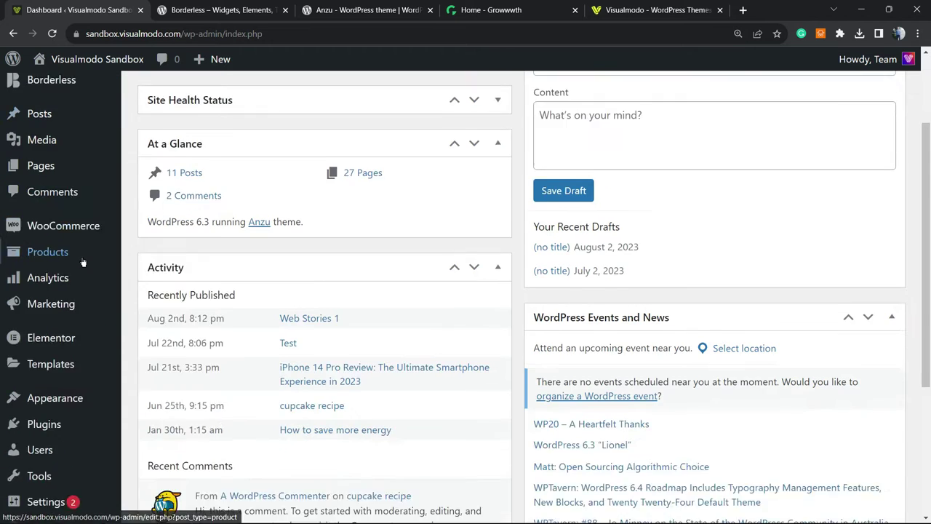
scroll(62, 252, down, 2)
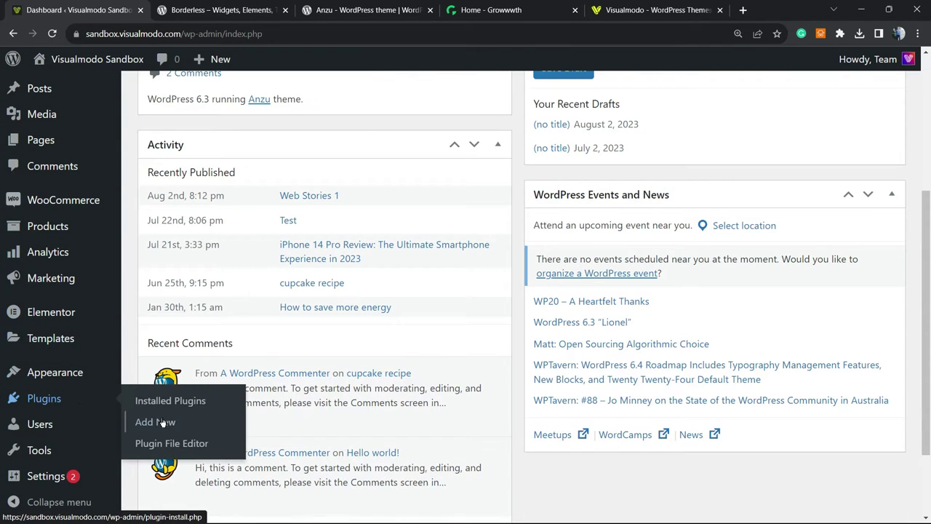
click(182, 423)
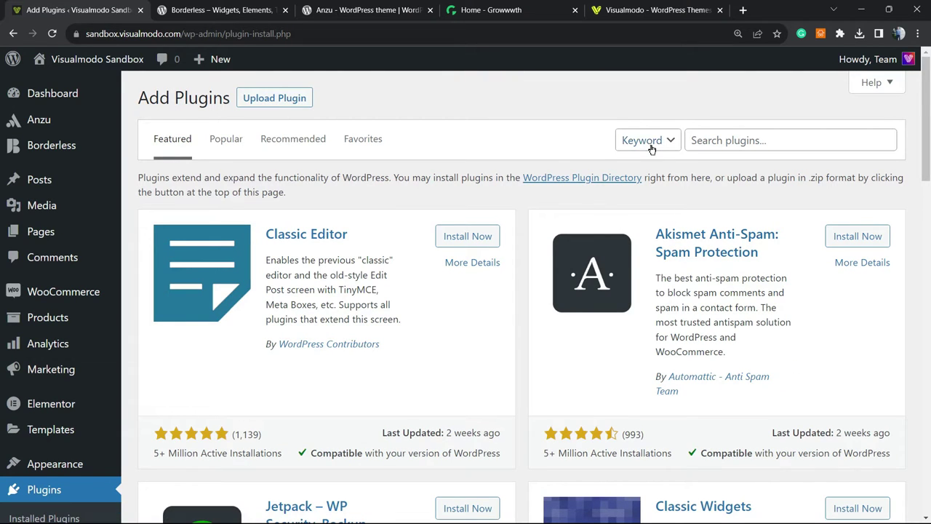
- Search for 'Categories Images', install the plugin and activate it
click(719, 141)
text(Categories Images)
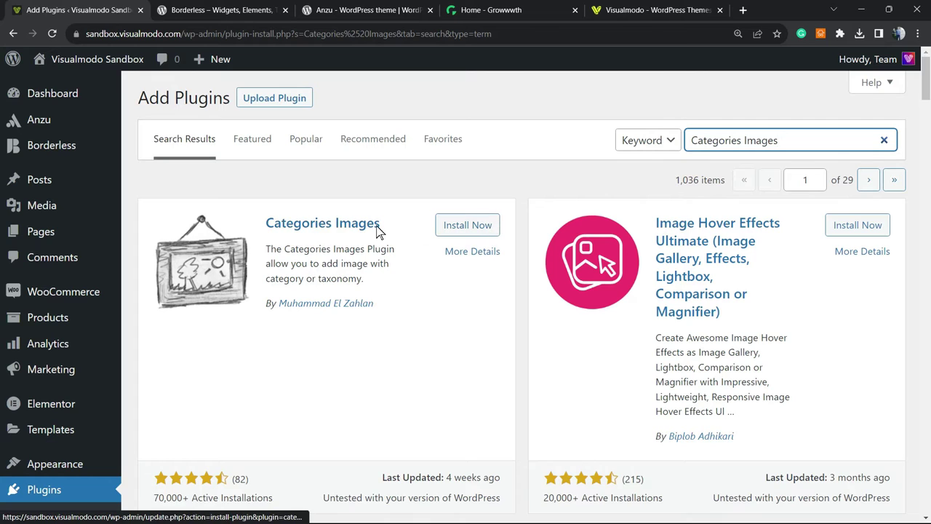
click(435, 231)
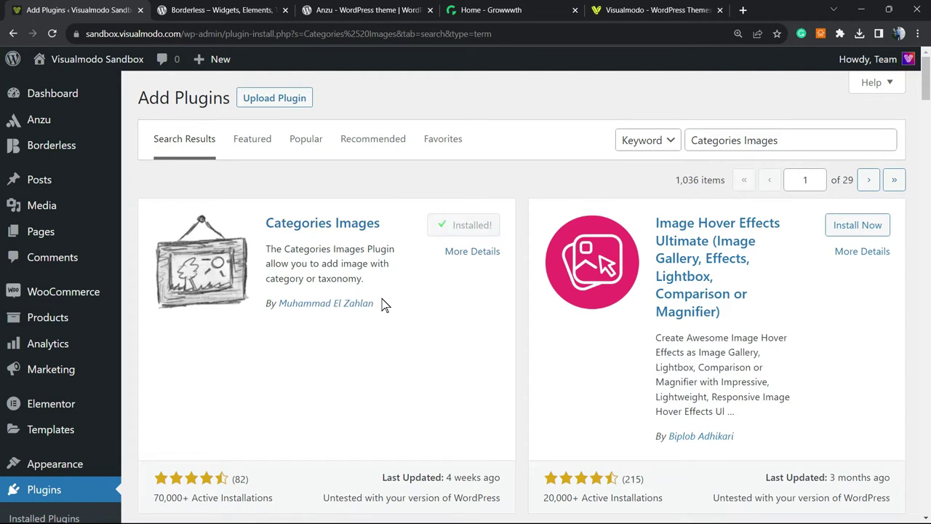
click(472, 225)
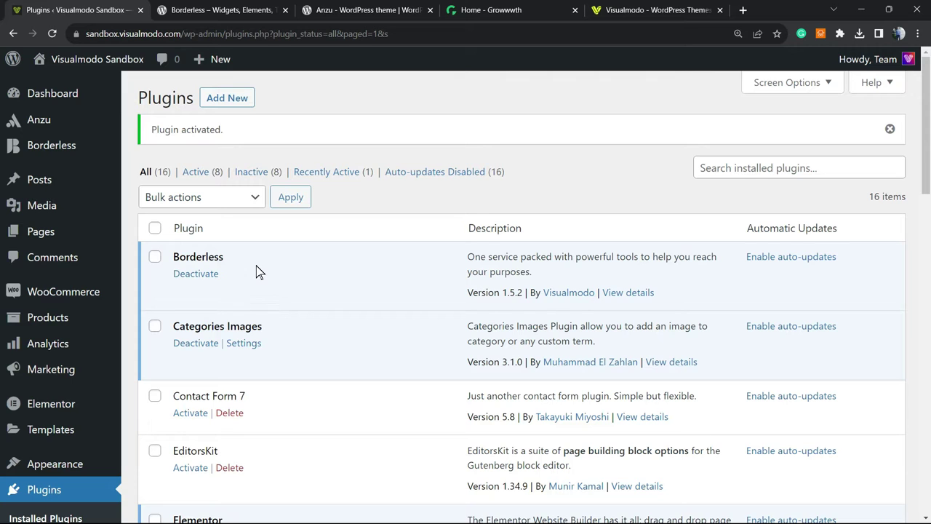
- Open the Categories Images settings from its entry in the Plugins list
scroll(255, 266, down, 2)
scroll(254, 262, down, 1)
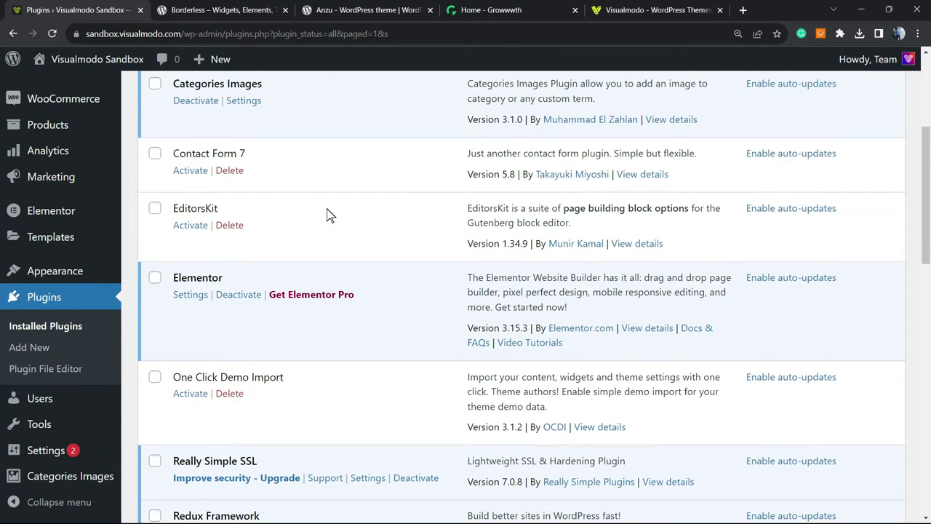
click(60, 477)
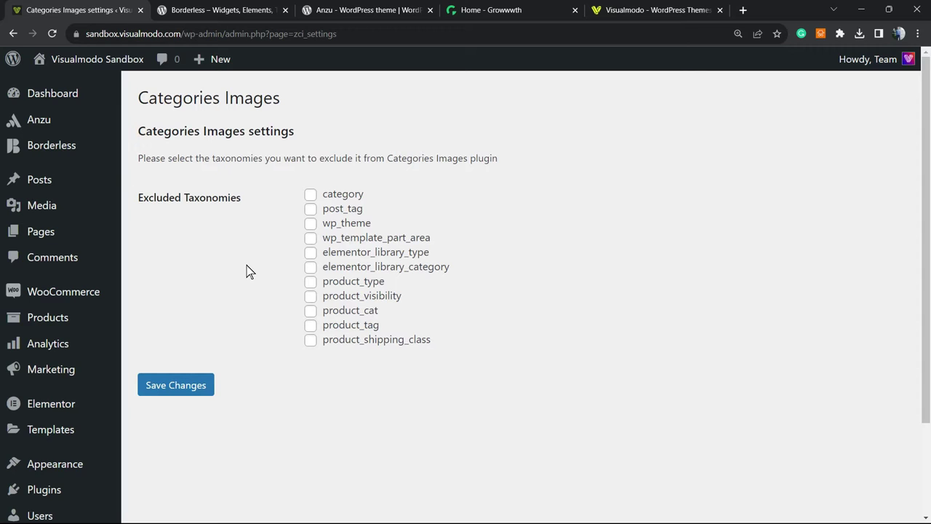
- Exclude post_tag, wp_theme, product and Elementor taxonomies, leaving only category, and save
click(311, 340)
click(311, 311)
click(311, 282)
click(311, 252)
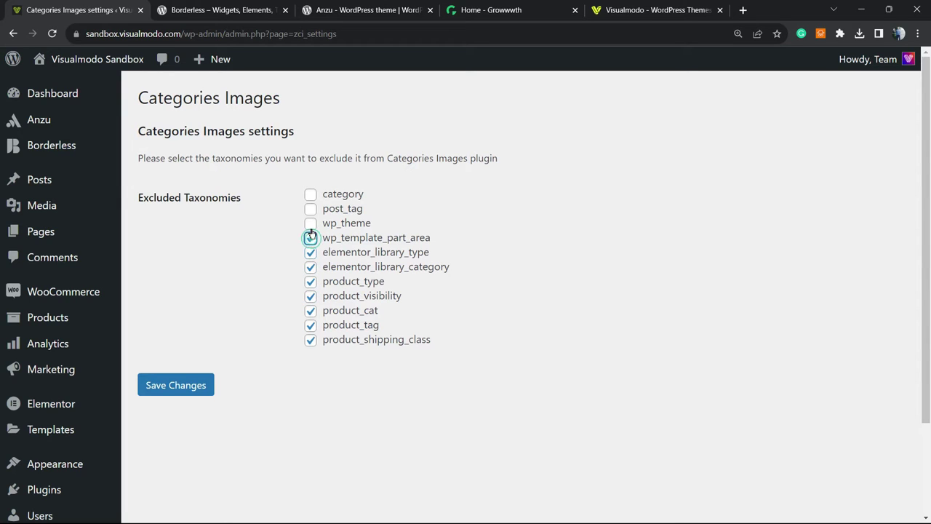
click(311, 224)
click(311, 209)
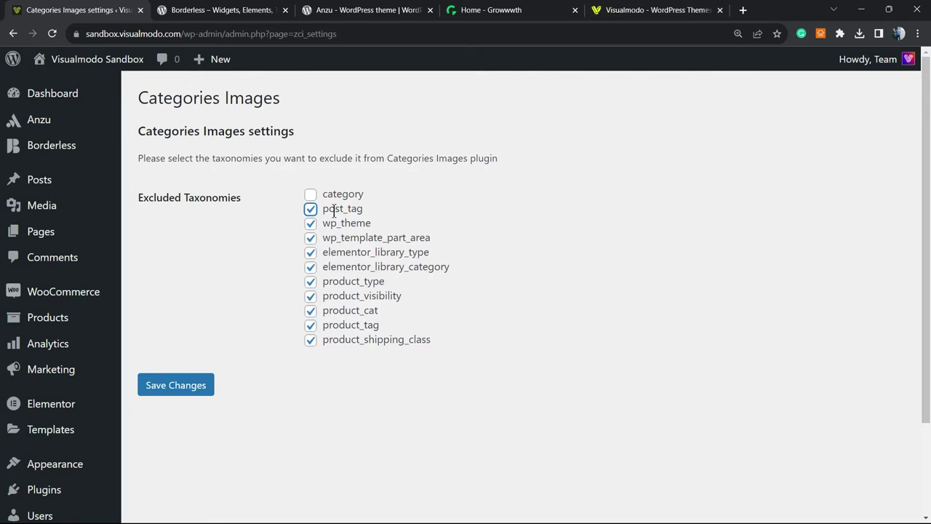
click(198, 383)
click(156, 383)
mouse_move(39, 180)
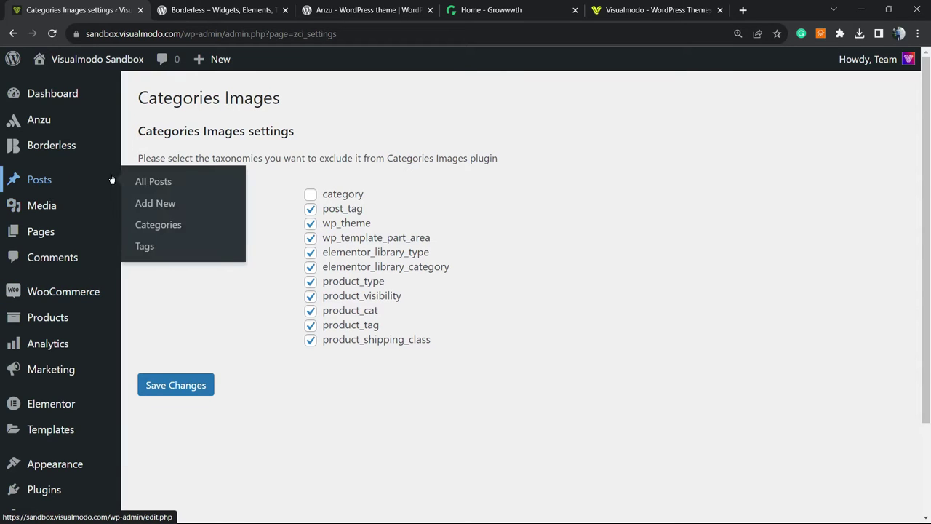
- Edit the Economy category from Posts > Categories and start adding its image
click(166, 228)
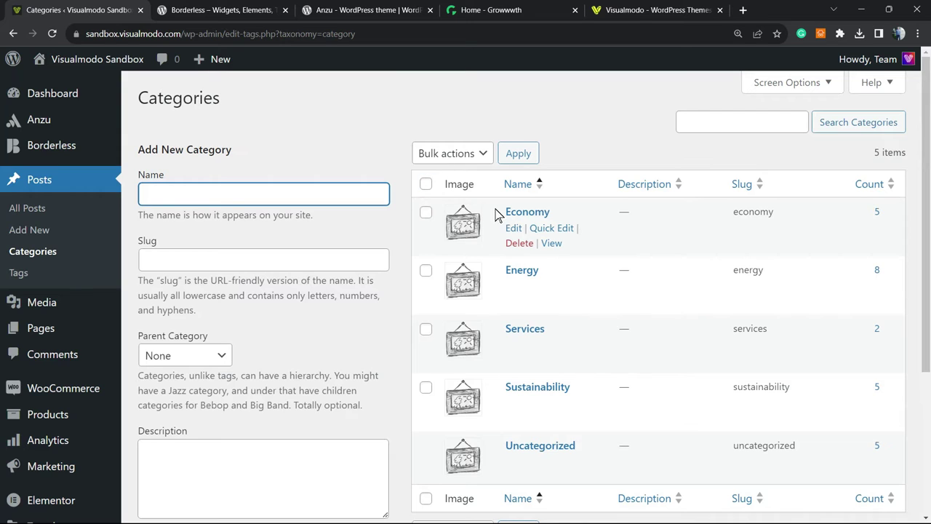
click(517, 212)
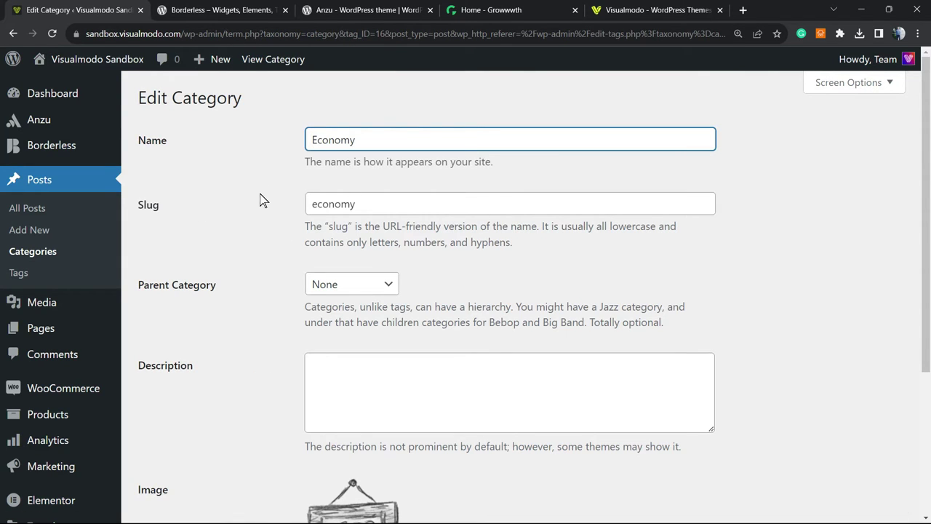
scroll(247, 222, down, 3)
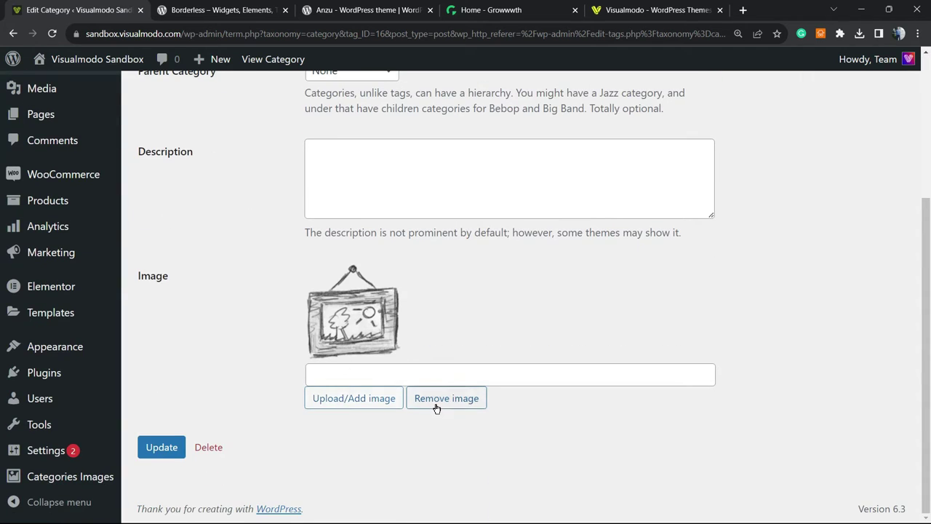
click(341, 400)
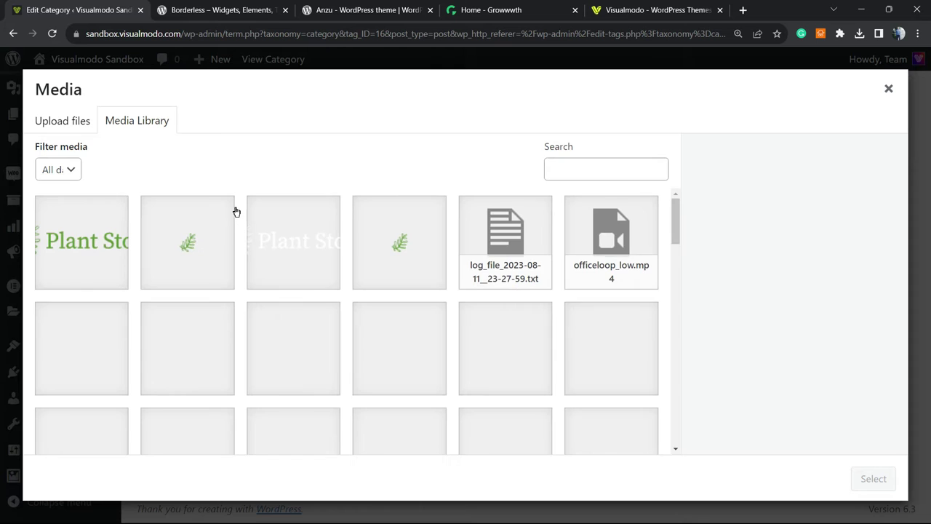
- Set the green plant sprig as Economy's image, update it, and return to Categories
scroll(280, 181, down, 2)
scroll(288, 224, down, 3)
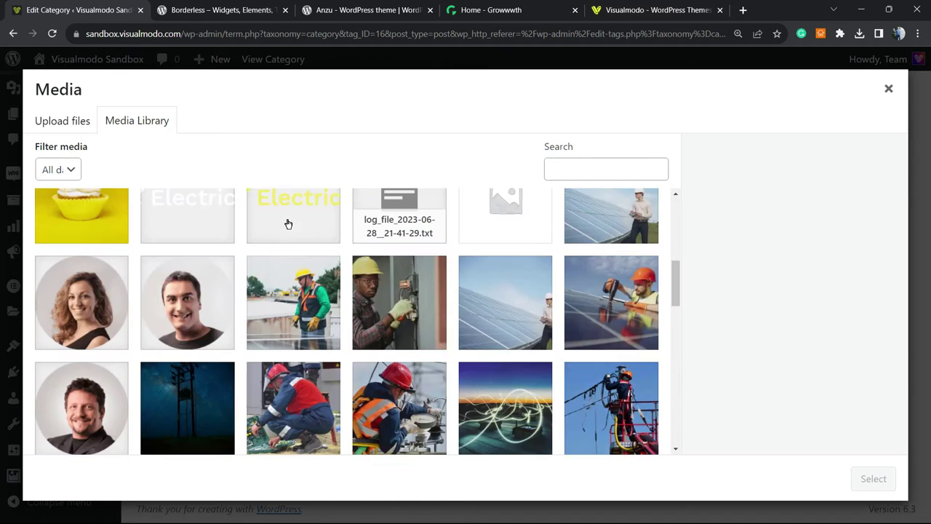
scroll(288, 224, down, 2)
scroll(283, 229, down, 5)
scroll(269, 236, down, 5)
scroll(258, 247, down, 2)
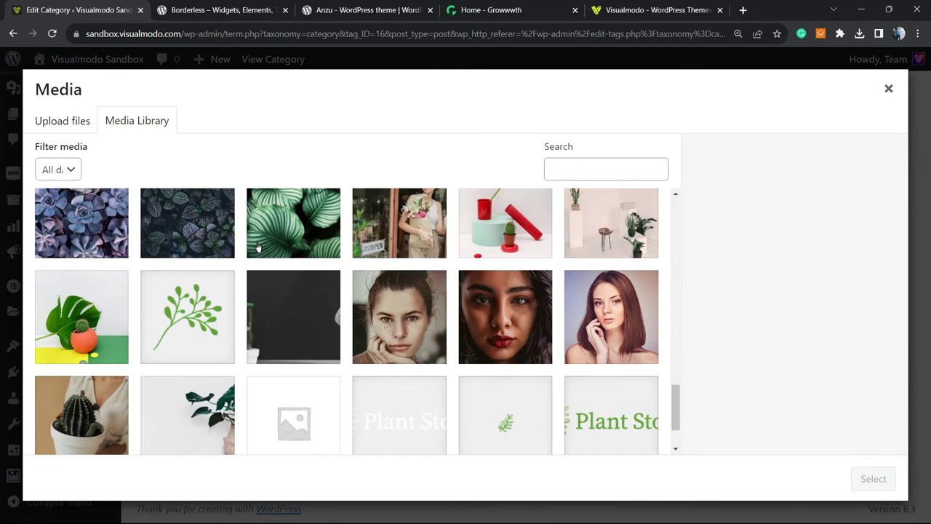
scroll(256, 276, down, 2)
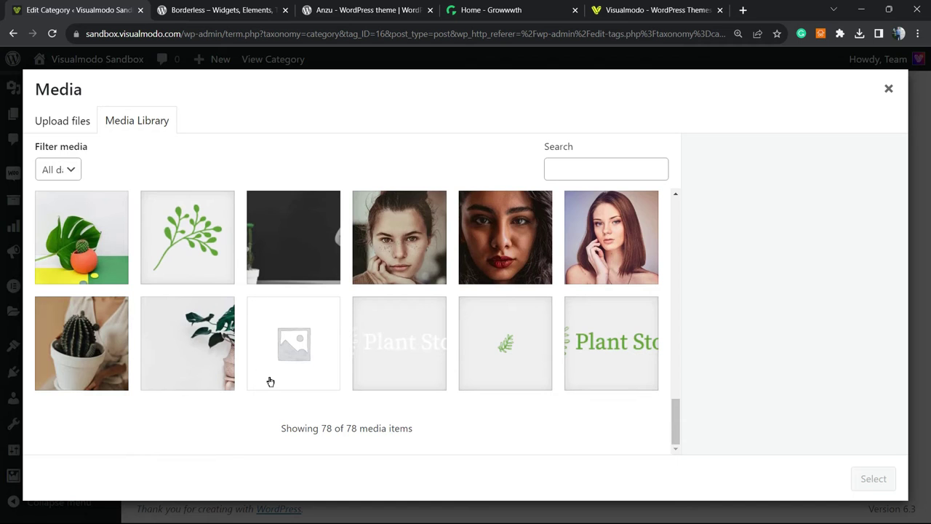
scroll(189, 338, up, 2)
click(175, 361)
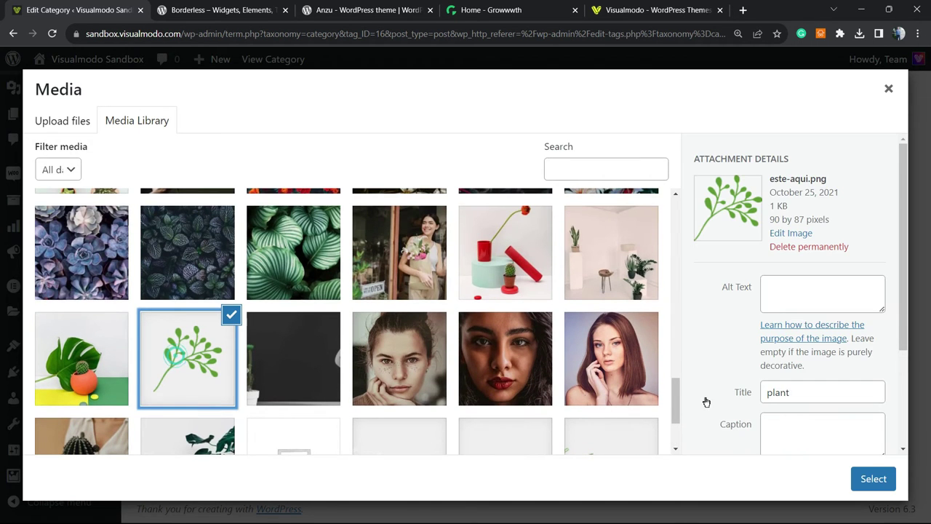
click(864, 480)
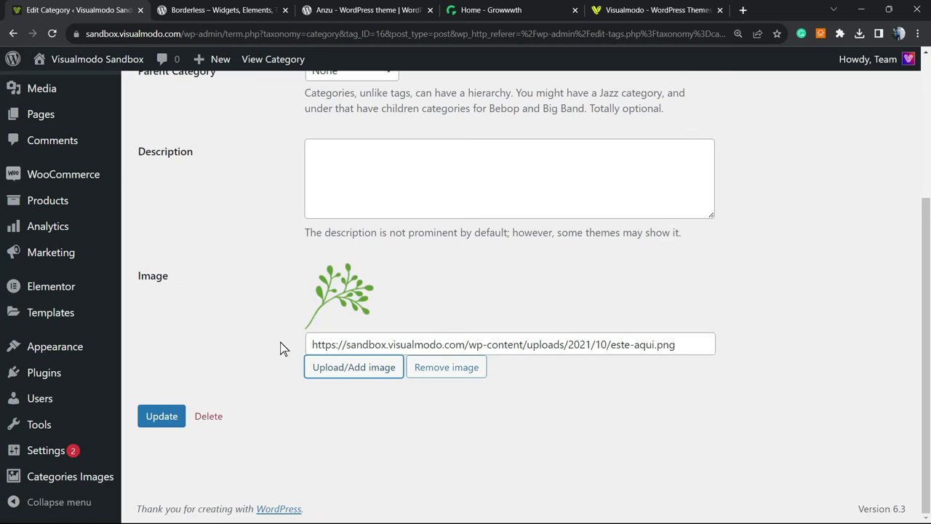
click(164, 414)
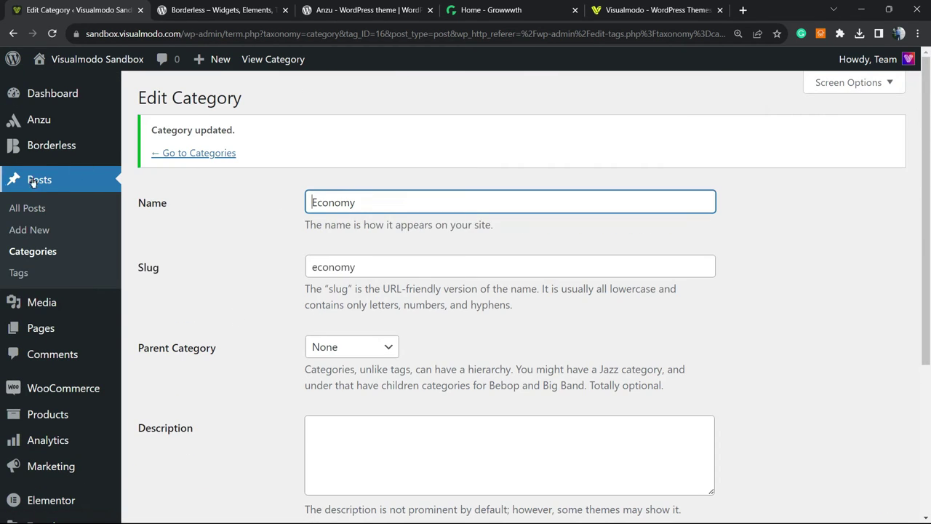
click(42, 251)
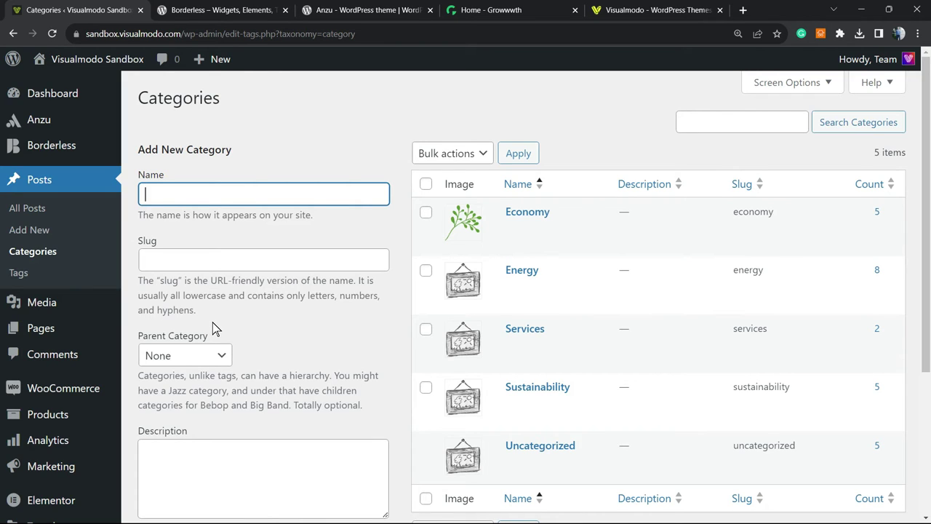
- Switch from the categories list to the Borderless plugin browser tab
click(232, 10)
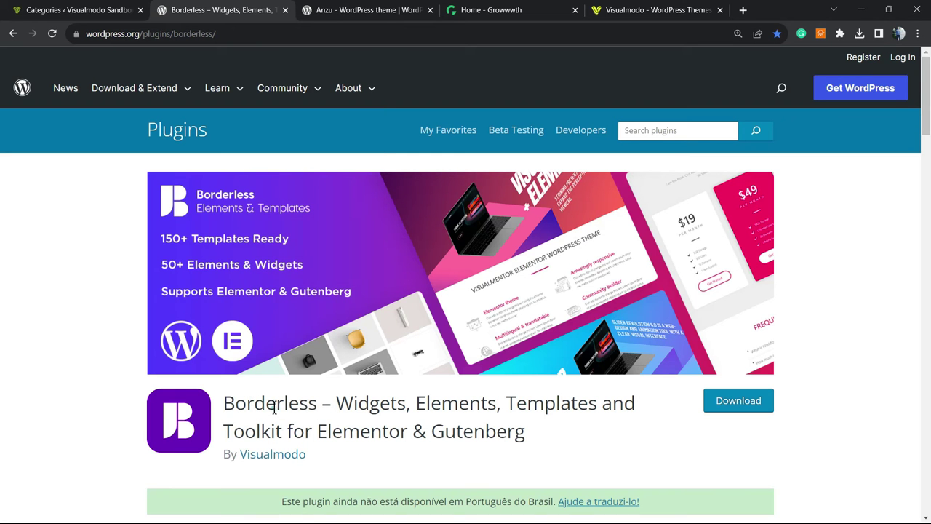
- Highlight 'Widgets' in the Borderless plugin title, then view the Anzu and Growwwth tabs
double_click(339, 403)
triple_click(342, 404)
click(355, 405)
double_click(355, 405)
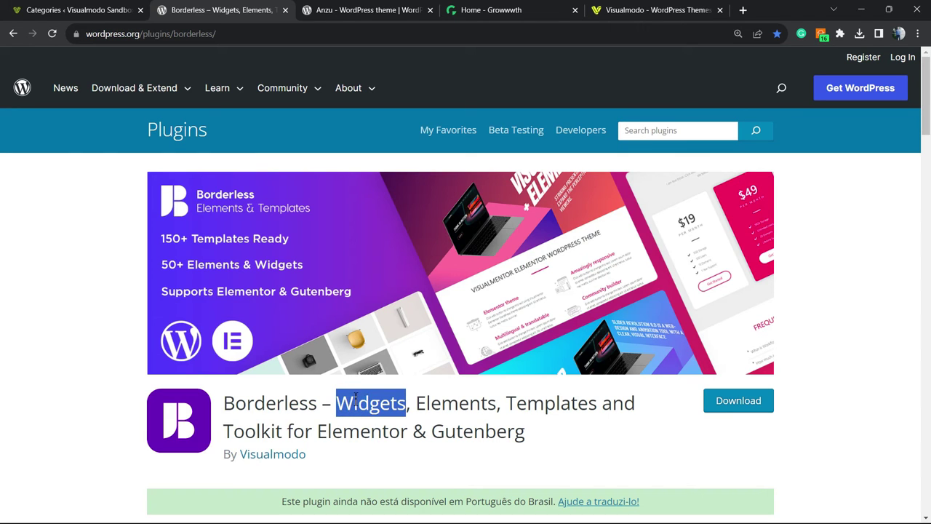
click(396, 14)
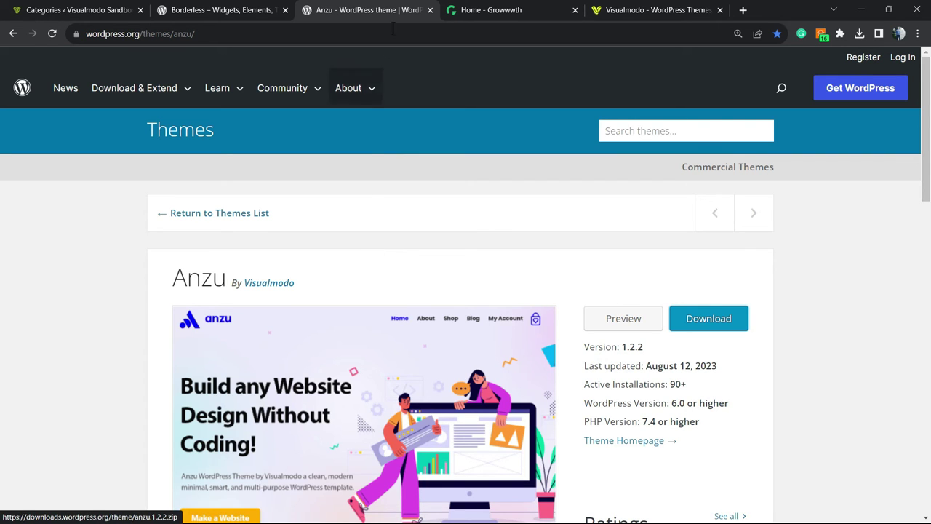
click(484, 7)
- Scroll through the Growwwth guest-posting site listings, then switch to the Visualmodo tab
click(102, 34)
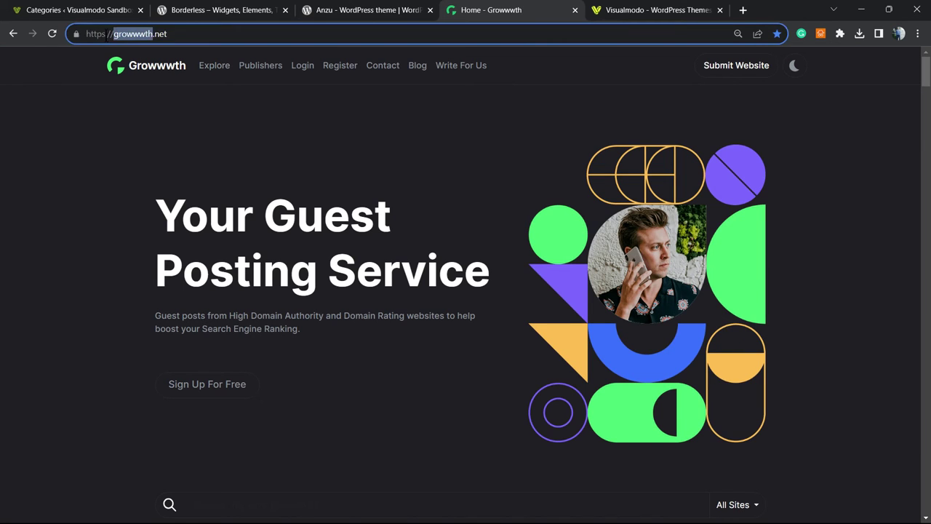
click(114, 195)
scroll(218, 225, down, 3)
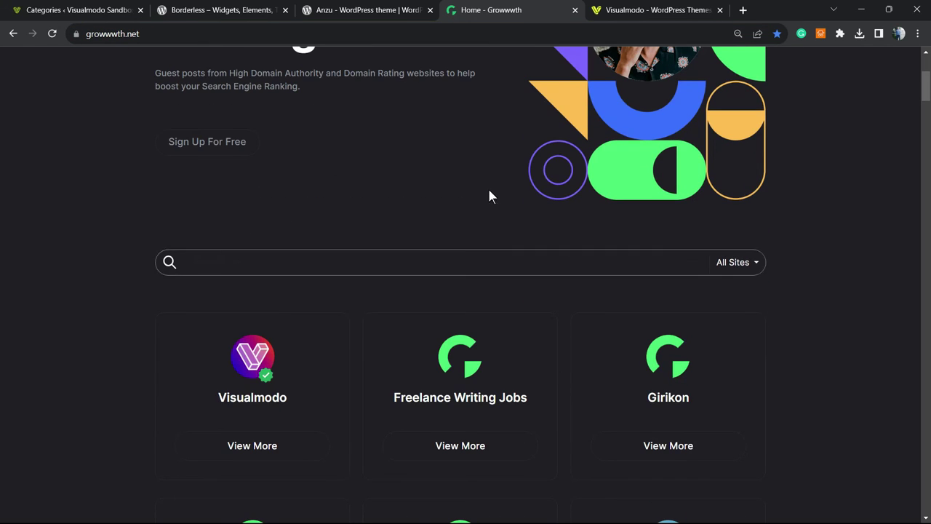
scroll(371, 293, down, 3)
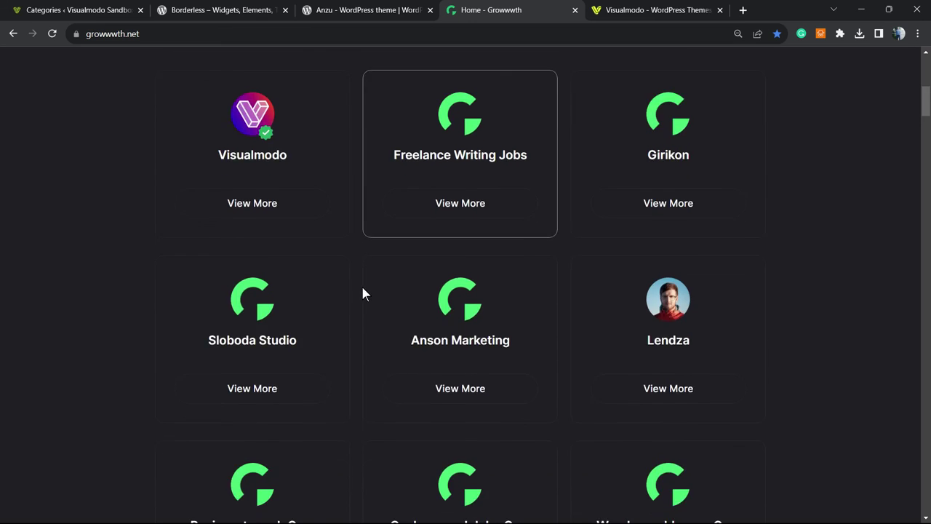
scroll(361, 284, down, 2)
scroll(356, 283, down, 3)
scroll(356, 283, down, 3)
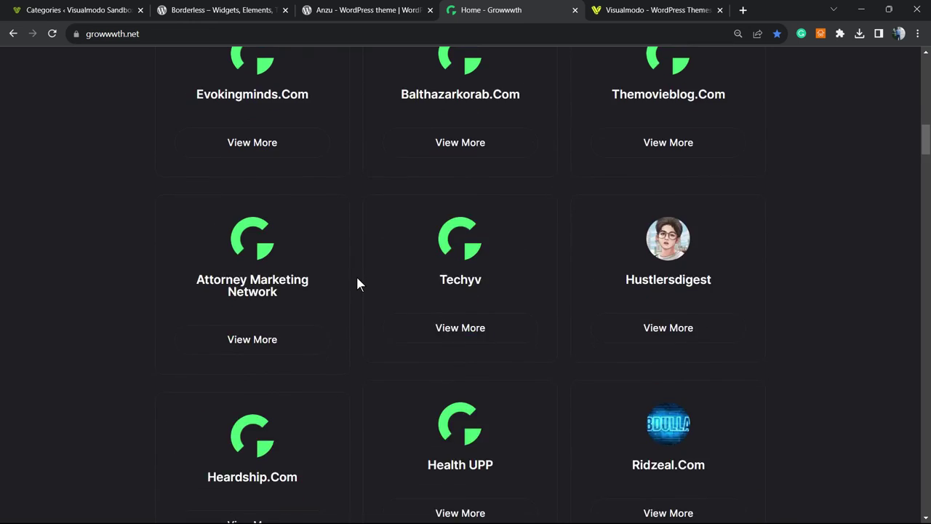
scroll(357, 283, down, 2)
scroll(357, 283, down, 5)
scroll(356, 284, down, 3)
scroll(357, 284, down, 5)
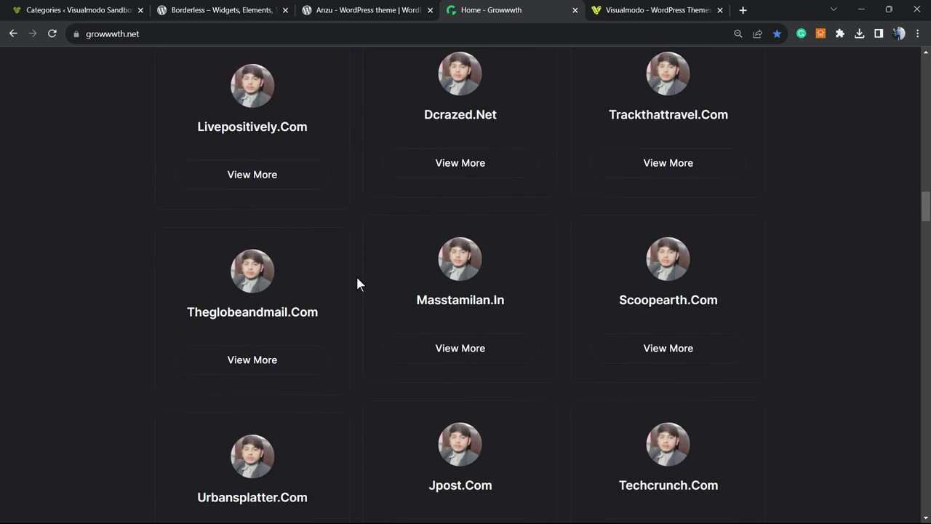
scroll(357, 284, down, 6)
scroll(356, 283, down, 6)
scroll(356, 284, down, 3)
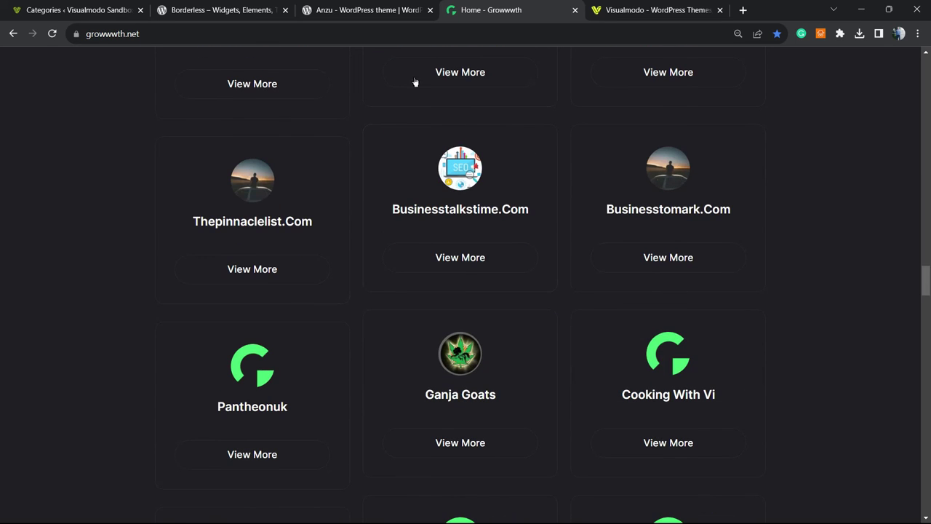
key(ctrl+Tab)
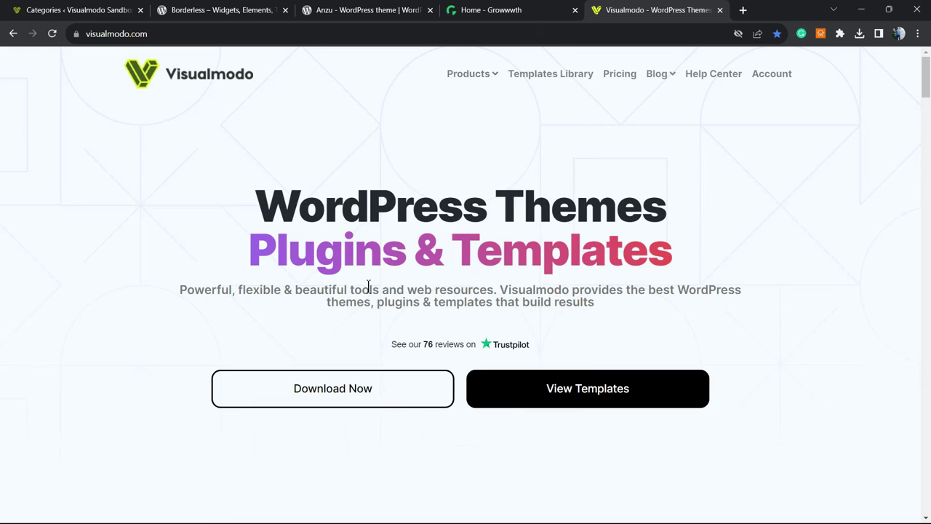
- Browse Visualmodo's Templates Library cards such as Wedding Band, Nursing Home and Freelancer
click(546, 73)
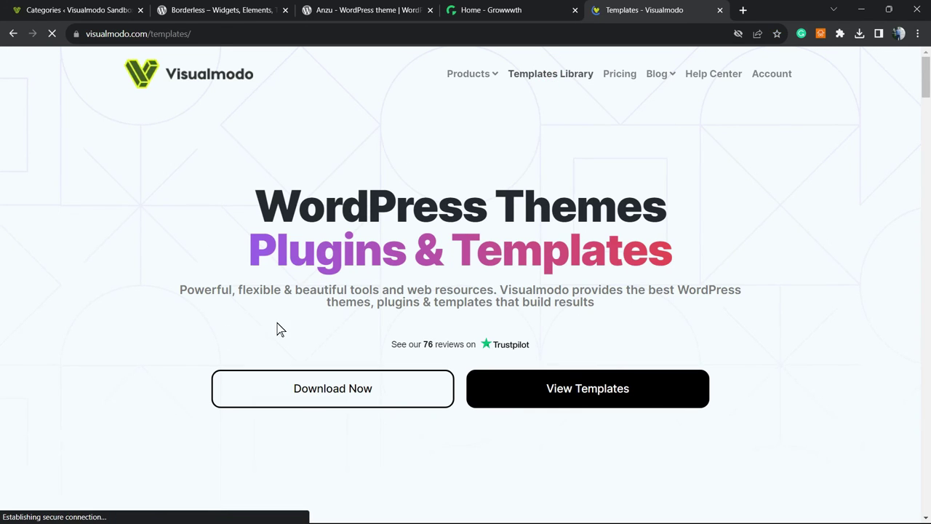
scroll(415, 240, down, 5)
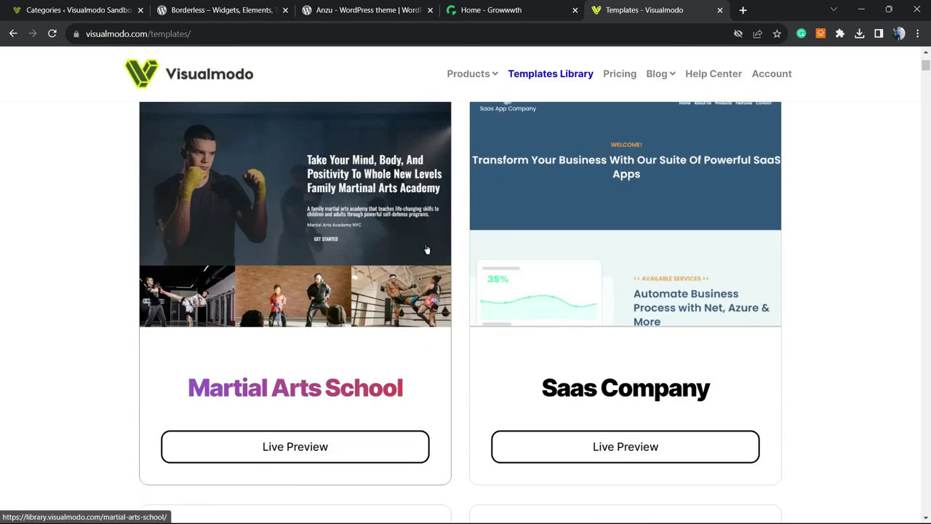
scroll(472, 259, down, 2)
scroll(469, 261, down, 3)
scroll(469, 261, down, 2)
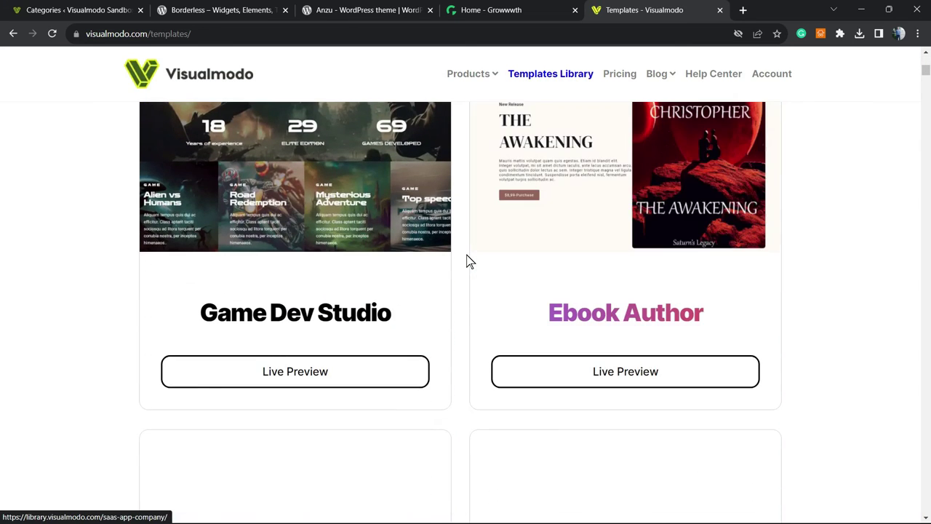
scroll(469, 261, down, 2)
scroll(469, 261, down, 5)
scroll(469, 261, down, 1)
scroll(469, 261, down, 7)
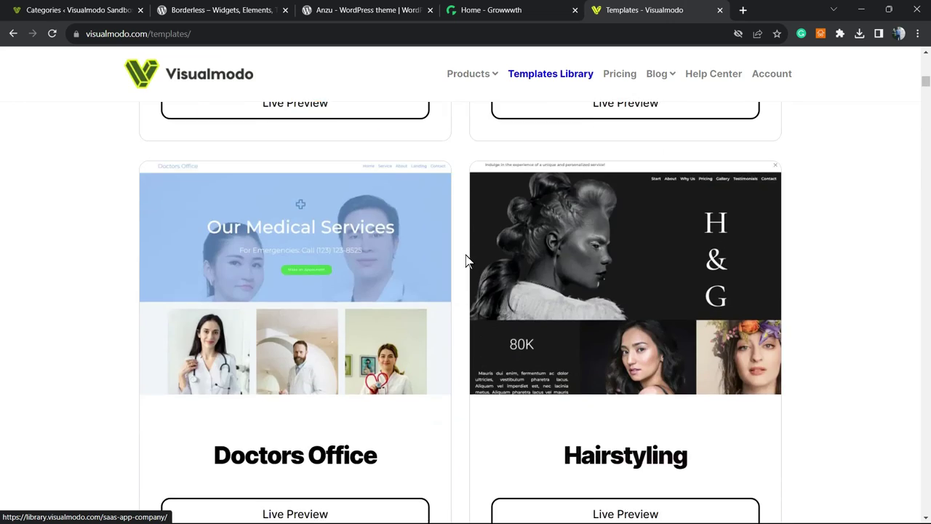
scroll(469, 261, down, 6)
scroll(469, 261, down, 4)
scroll(470, 261, down, 4)
scroll(466, 255, down, 5)
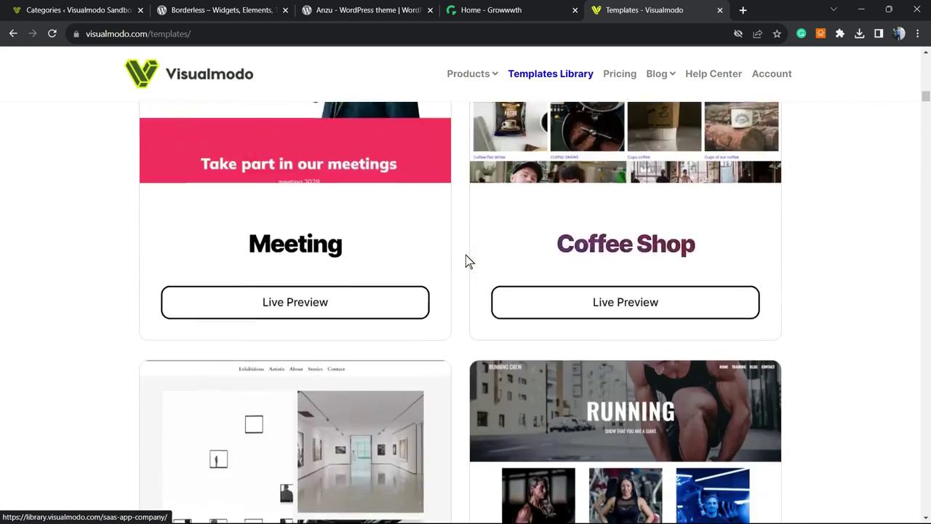
scroll(466, 255, down, 4)
scroll(466, 256, down, 5)
scroll(462, 257, down, 1)
scroll(460, 257, down, 7)
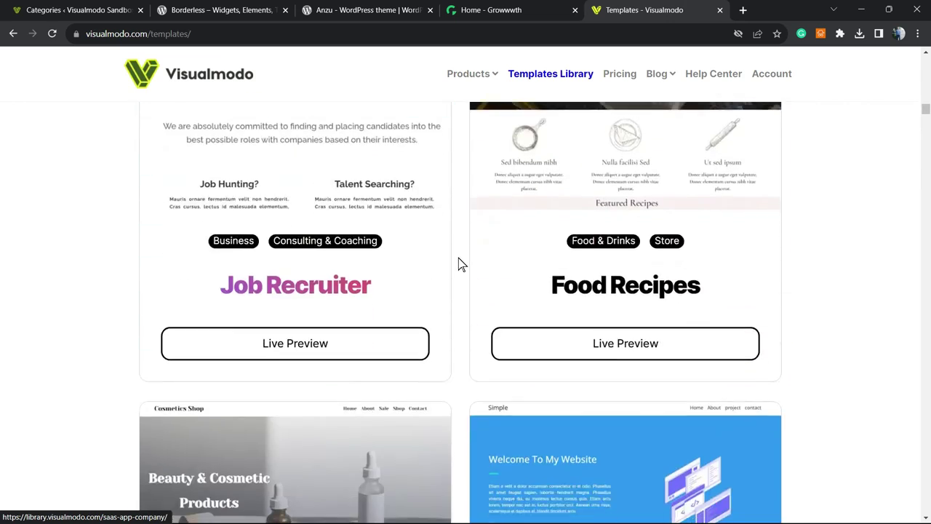
scroll(455, 258, down, 5)
scroll(452, 260, down, 5)
scroll(451, 260, down, 5)
scroll(451, 266, down, 4)
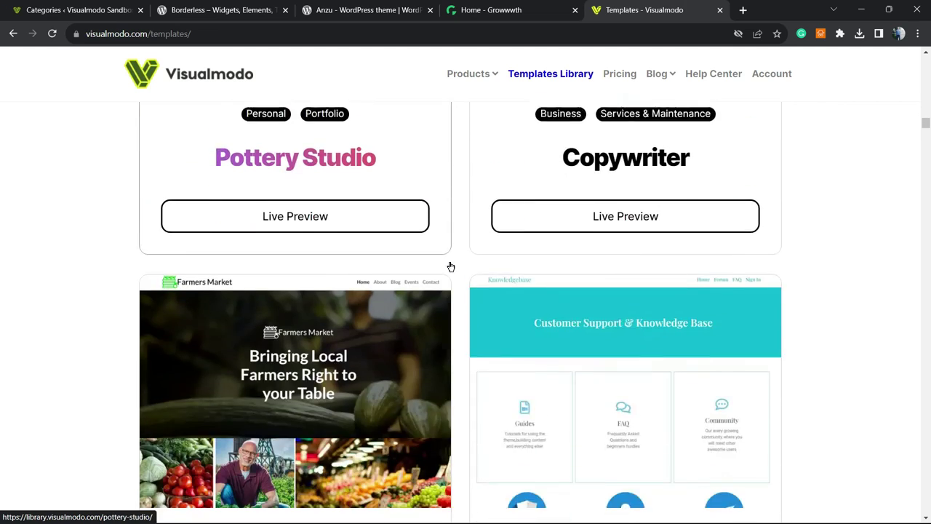
scroll(451, 267, down, 5)
scroll(451, 266, down, 2)
scroll(450, 267, down, 6)
scroll(450, 267, down, 6)
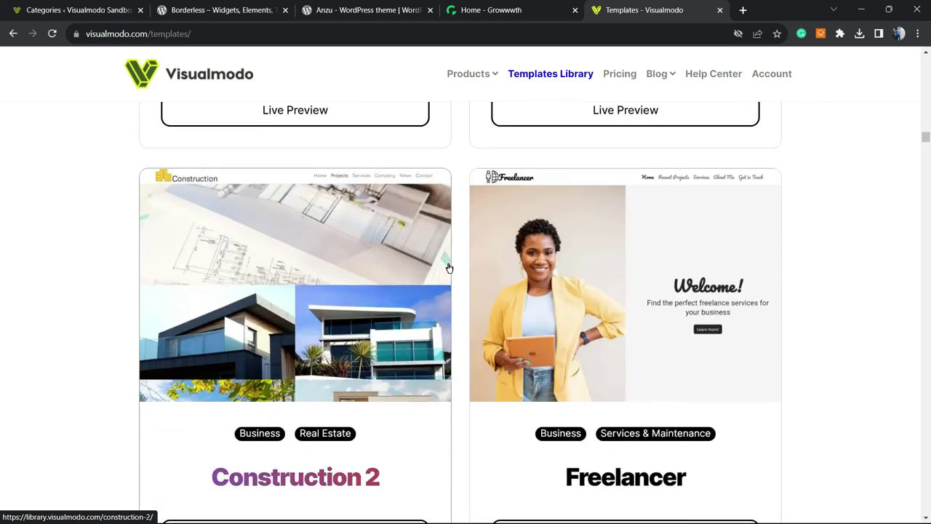
scroll(449, 269, down, 6)
scroll(447, 273, down, 6)
scroll(446, 279, down, 1)
scroll(446, 280, down, 6)
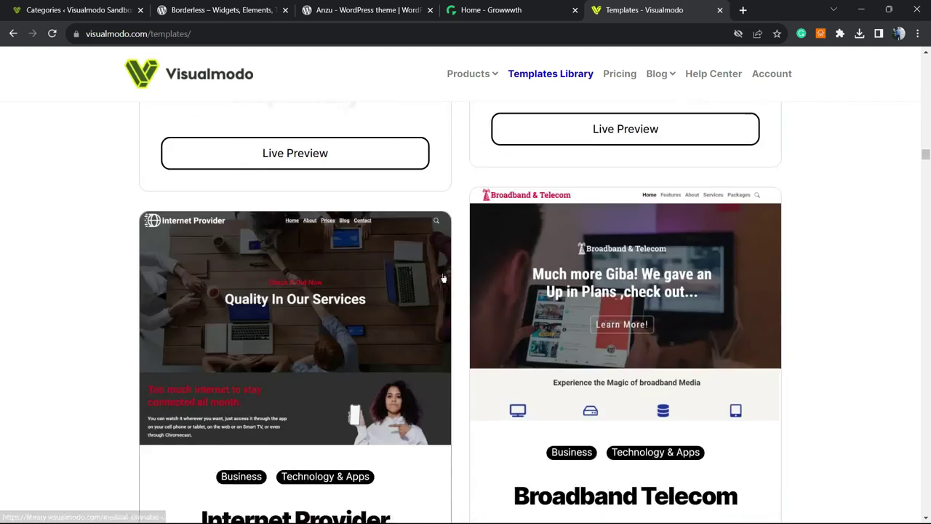
scroll(444, 279, down, 6)
scroll(443, 279, down, 5)
scroll(443, 279, down, 6)
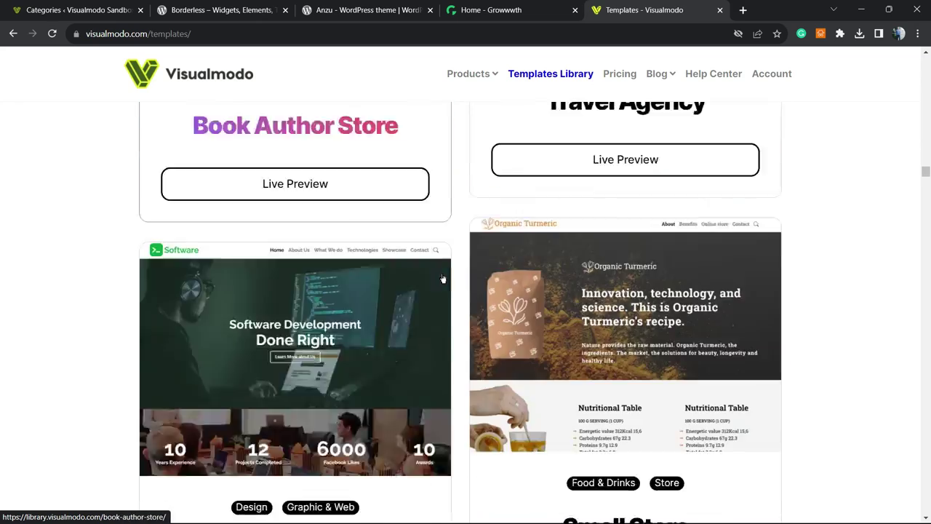
scroll(443, 278, down, 6)
scroll(443, 278, down, 6)
scroll(443, 279, down, 6)
scroll(447, 283, down, 5)
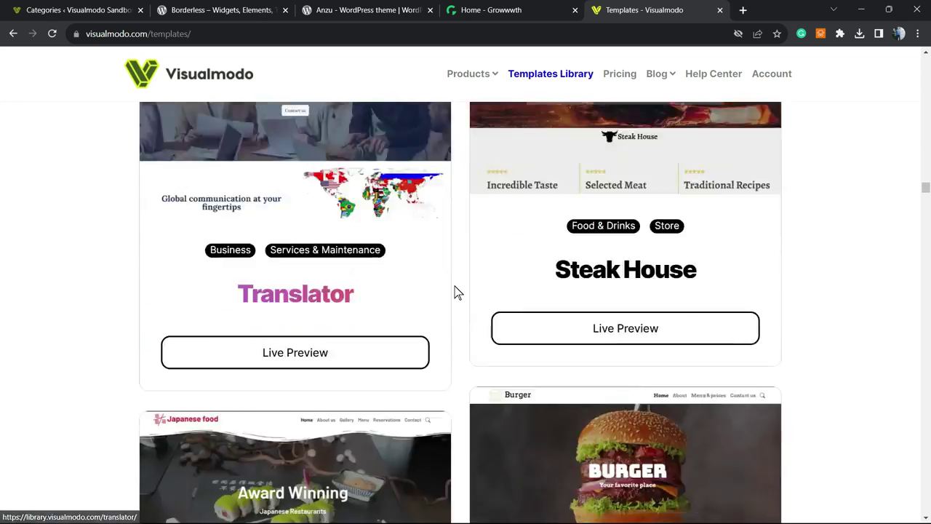
scroll(454, 291, down, 4)
scroll(455, 290, down, 6)
scroll(455, 291, down, 2)
scroll(454, 290, down, 6)
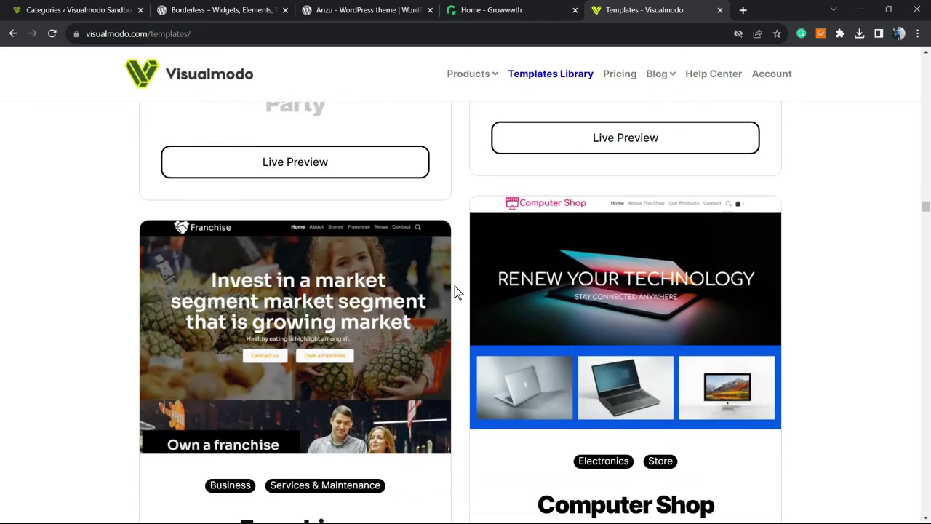
scroll(454, 291, down, 2)
scroll(454, 291, down, 3)
scroll(454, 291, down, 6)
scroll(455, 291, down, 5)
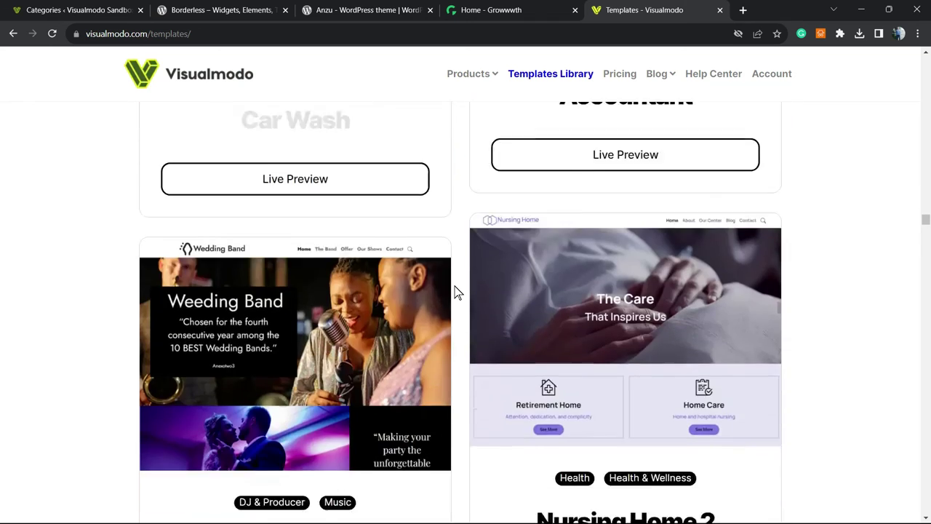